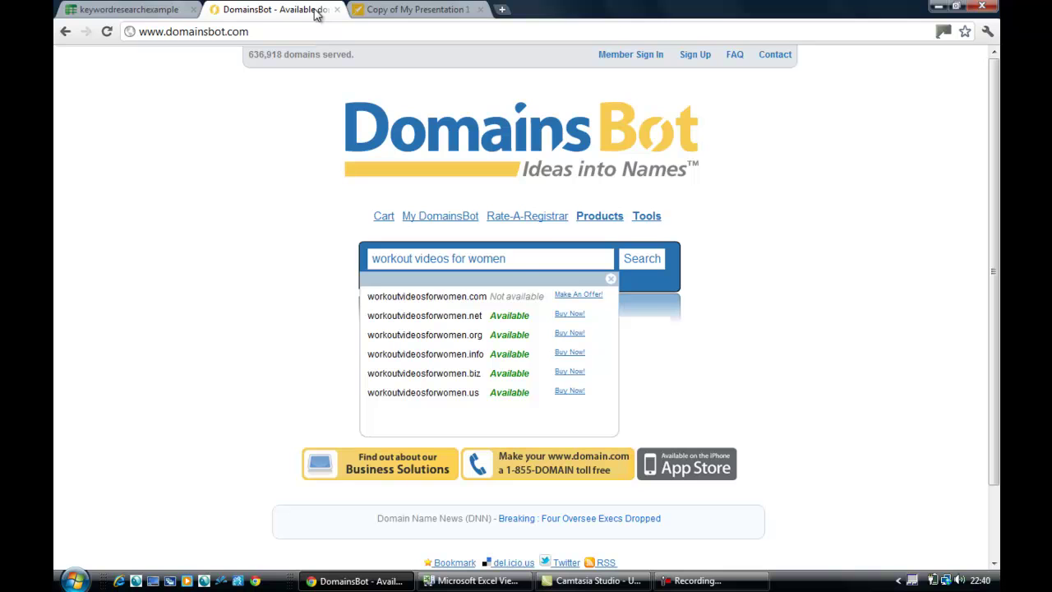
# Clear the existing query from the DomainsBot domain search box
pyautogui.tripleClick(514, 259)
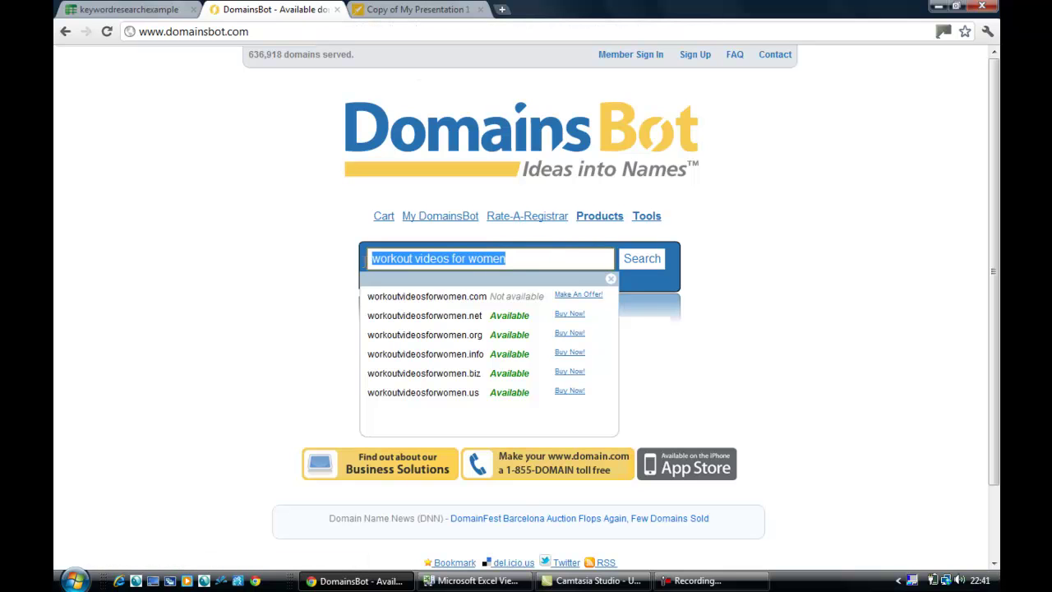
pyautogui.press('BackSpace')
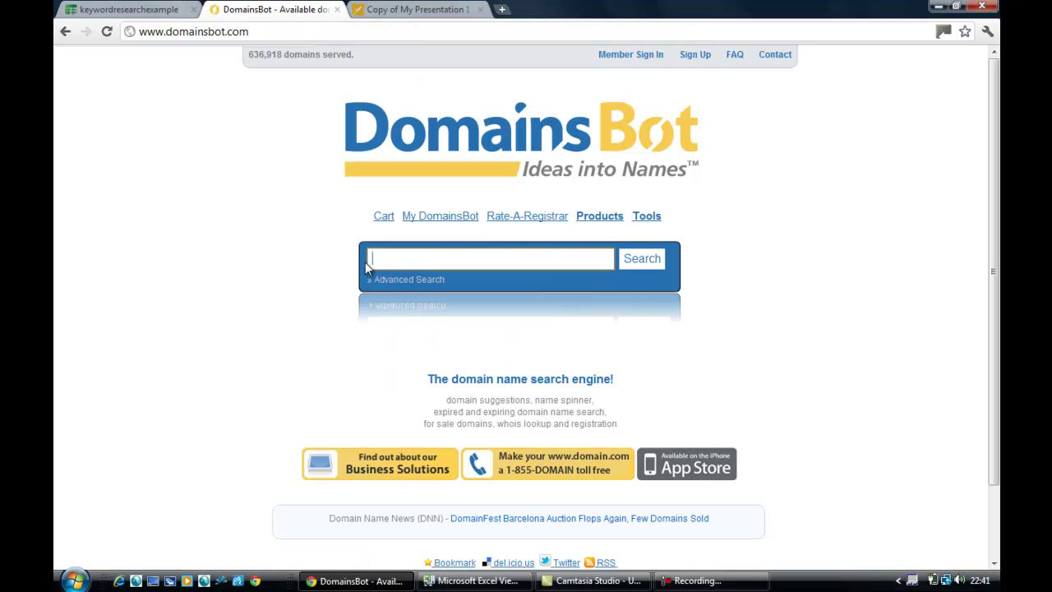
pyautogui.click(175, 8)
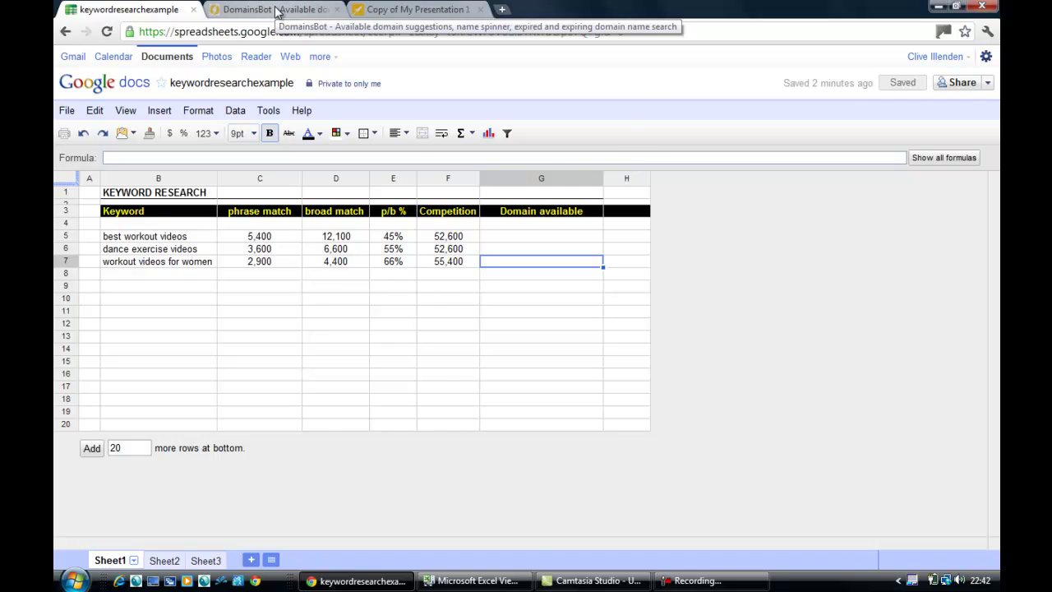
pyautogui.click(278, 10)
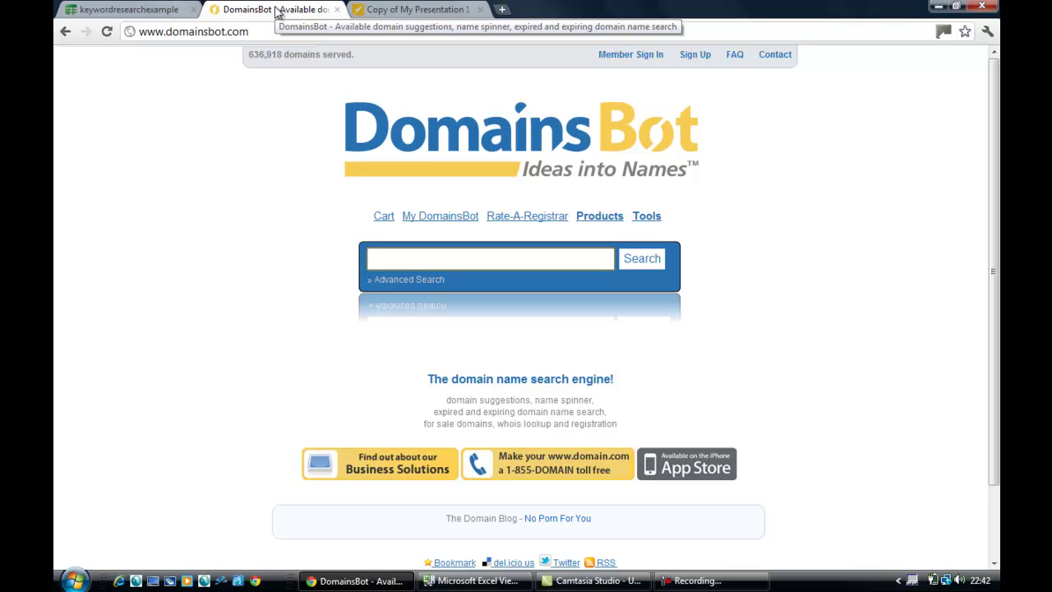
# Copy the keyword "best workout videos" from the keyword research spreadsheet and check its domain availability in DomainsBot
pyautogui.click(173, 9)
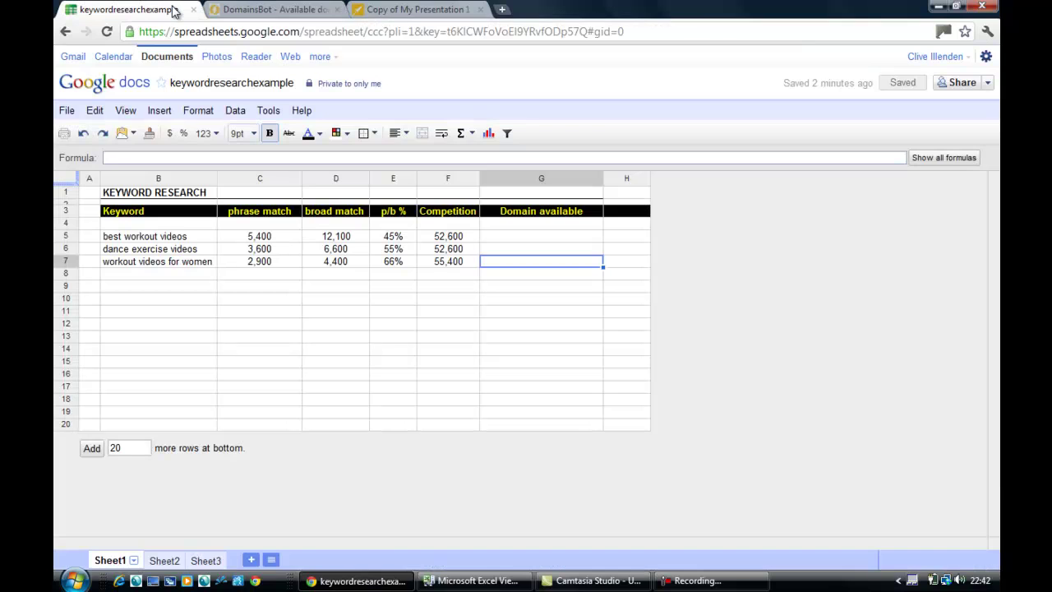
pyautogui.click(154, 240)
pyautogui.rightClick(154, 239)
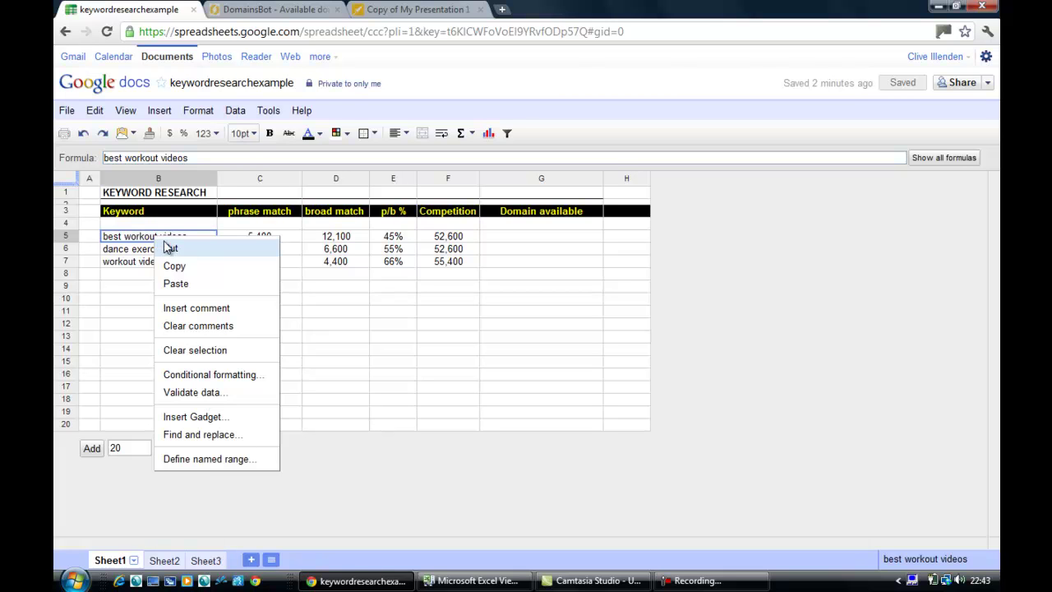
pyautogui.click(175, 265)
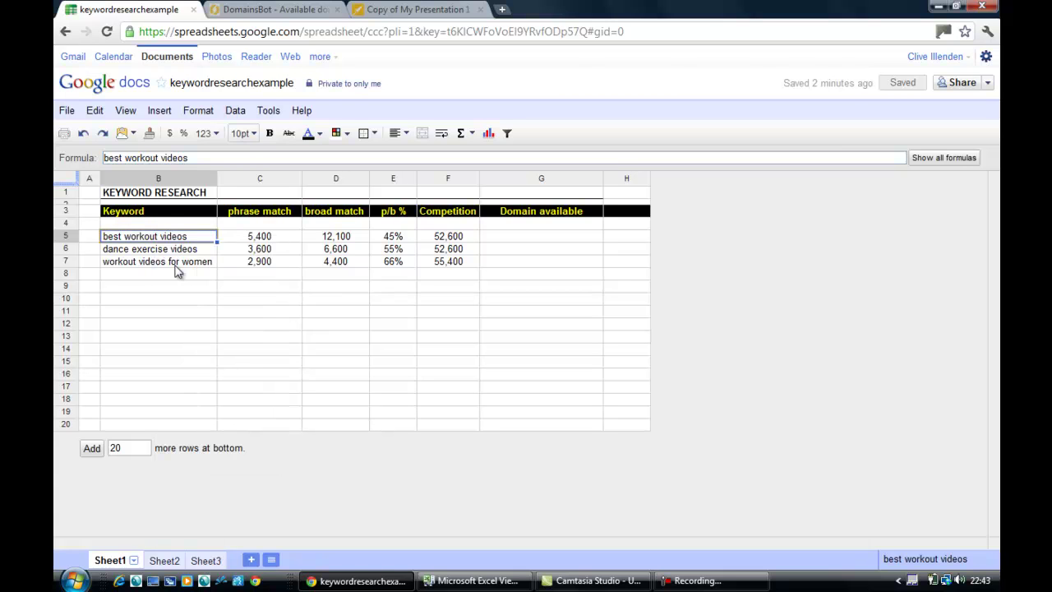
pyautogui.click(292, 11)
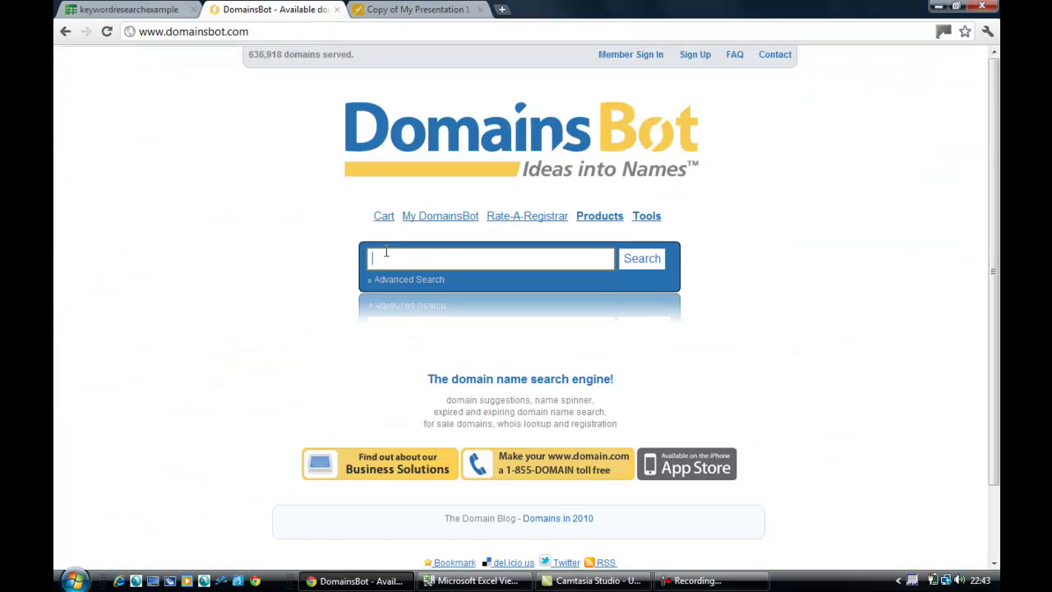
pyautogui.hotkey('ctrl', 'v')
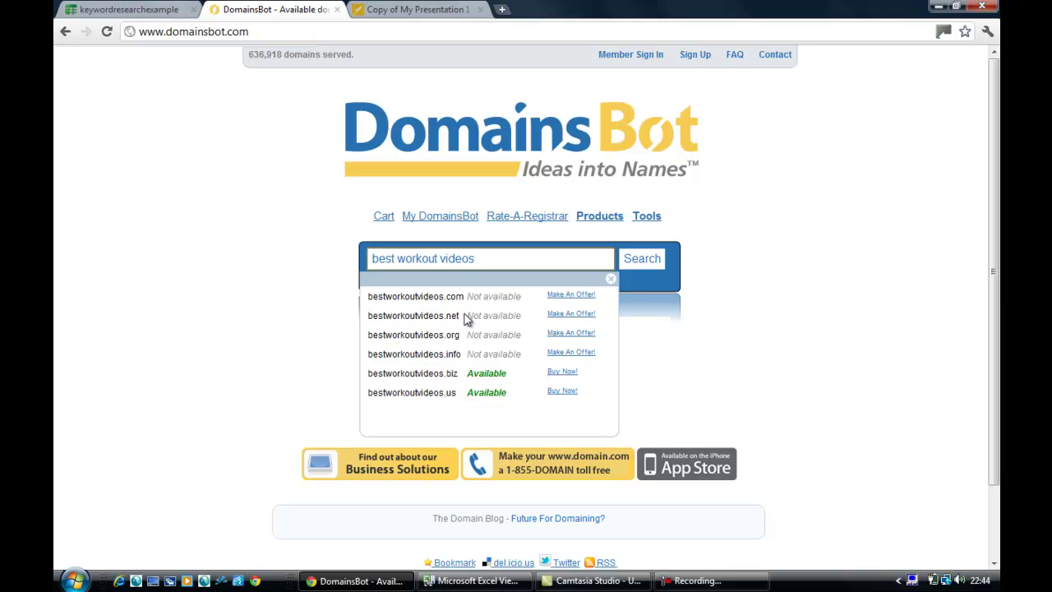
# Change the domain query to the hyphenated form "best-workout-videos"
pyautogui.click(400, 256)
pyautogui.write('-')
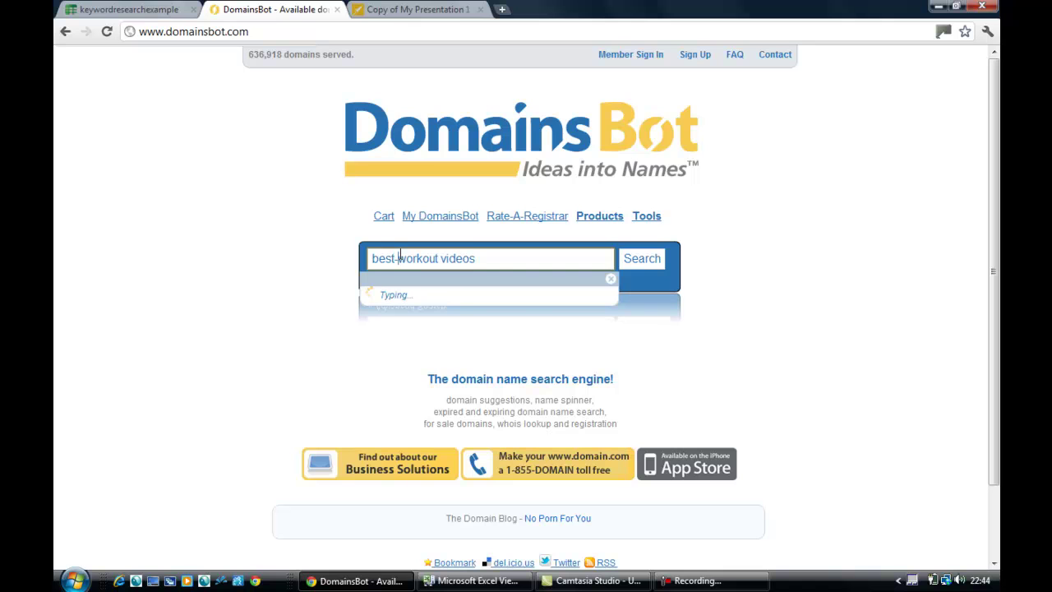
pyautogui.click(441, 258)
pyautogui.press('BackSpace')
pyautogui.write('-')
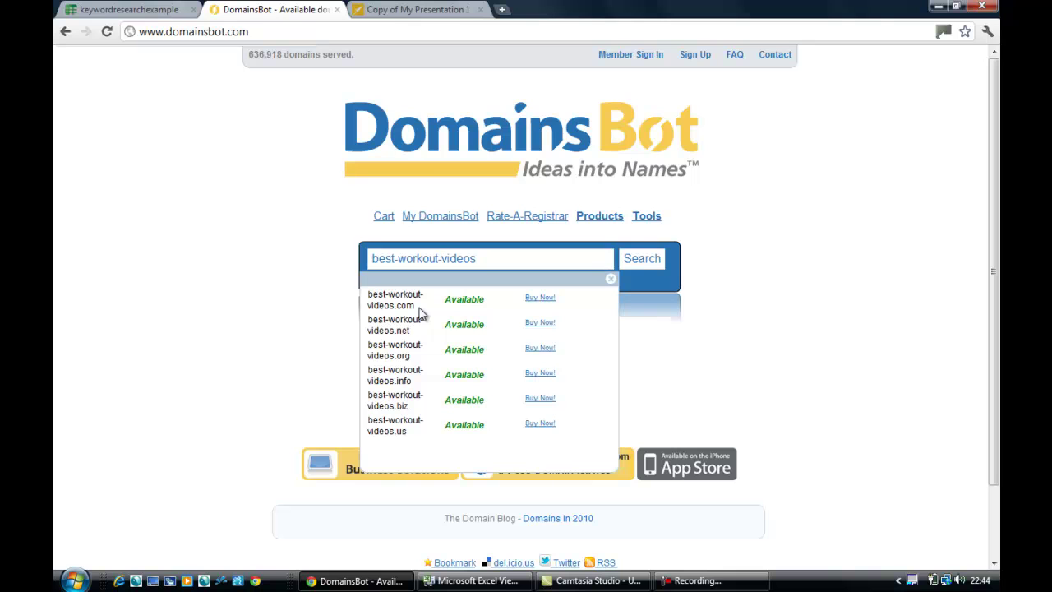
# Copy best-workout-videos.com from the results into the spreadsheet's "Domain available" column for "best workout videos" (G5)
pyautogui.moveTo(419, 307); pyautogui.dragTo(367, 293)
pyautogui.rightClick(370, 297)
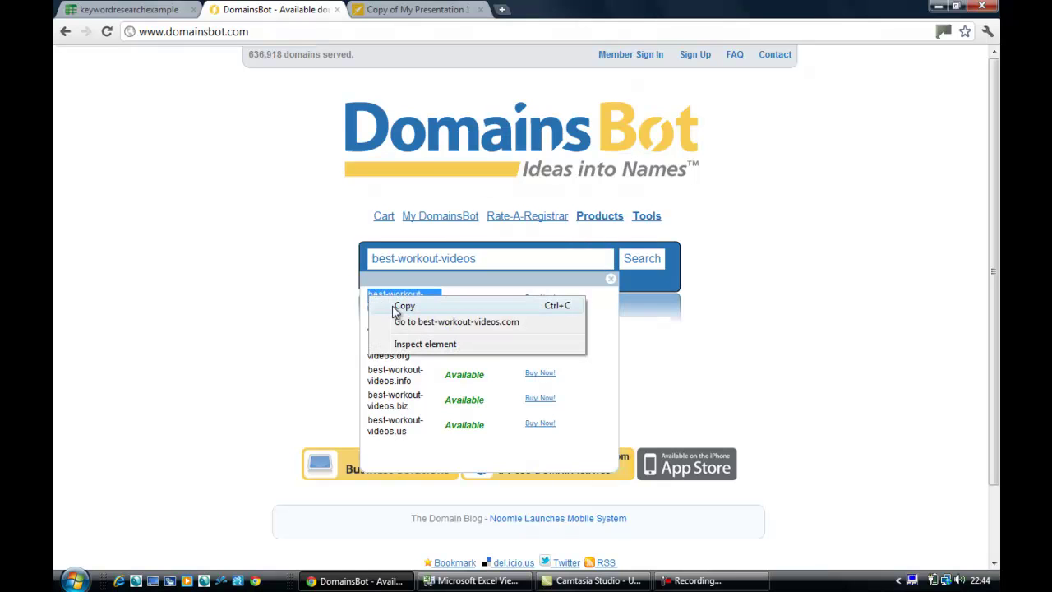
pyautogui.click(403, 305)
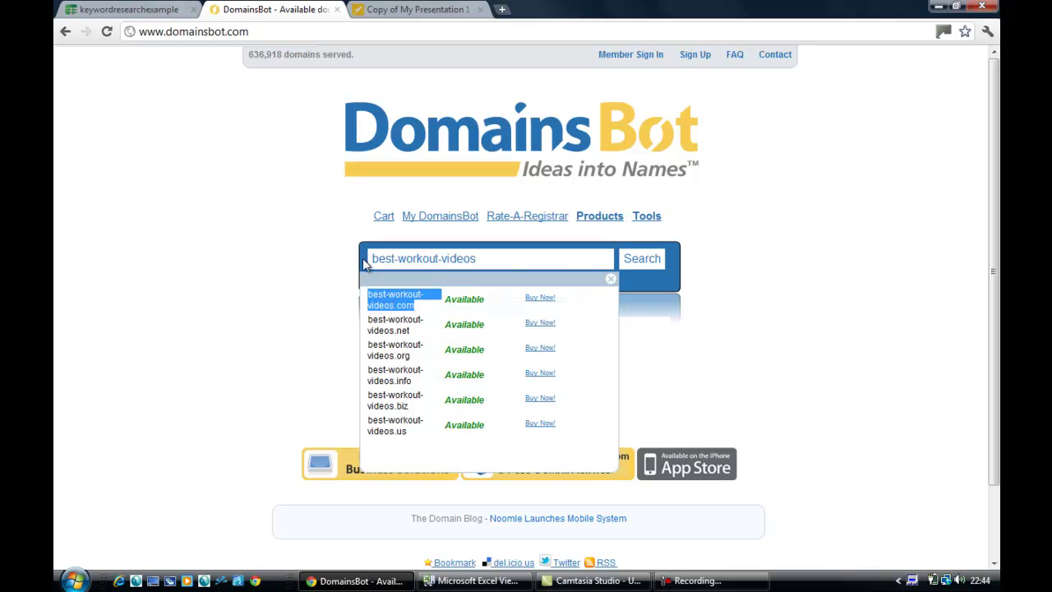
pyautogui.click(166, 13)
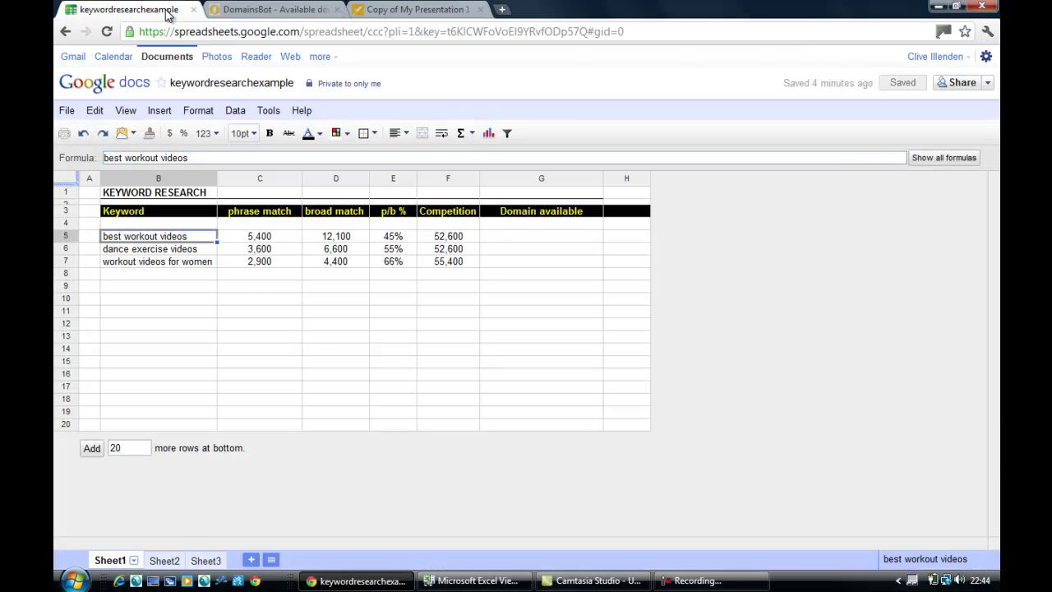
pyautogui.click(494, 236)
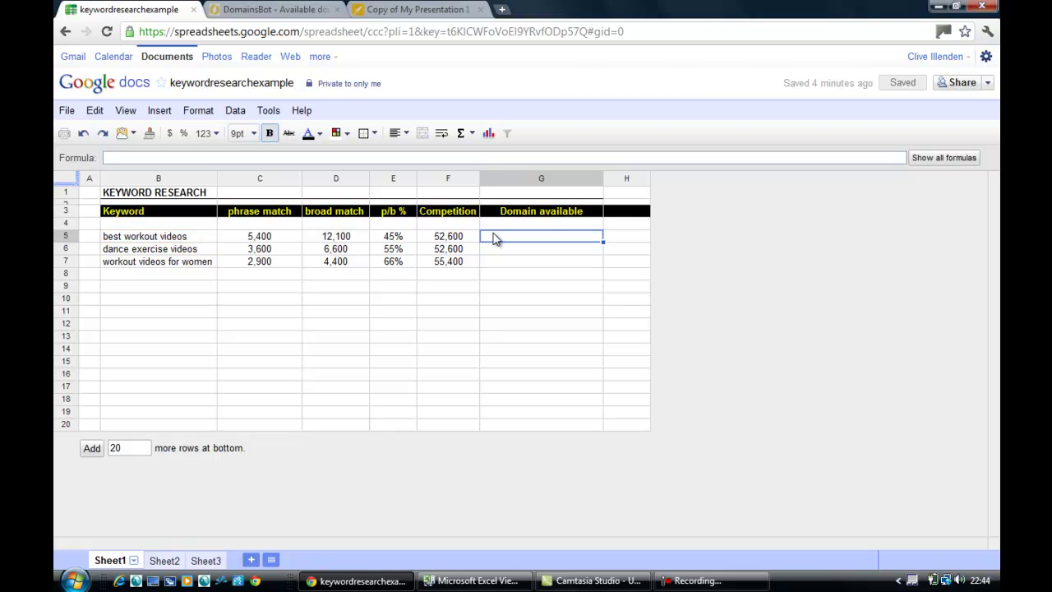
pyautogui.hotkey('ctrl', 'v')
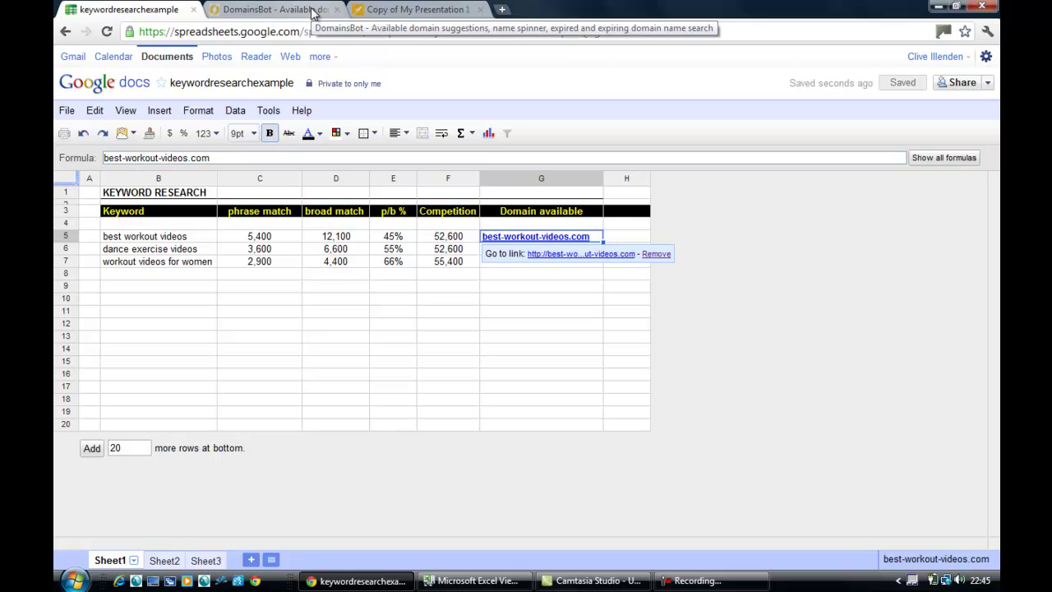
# Switch to DomainsBot and check domain availability for "dance exercise videos"
pyautogui.click(312, 11)
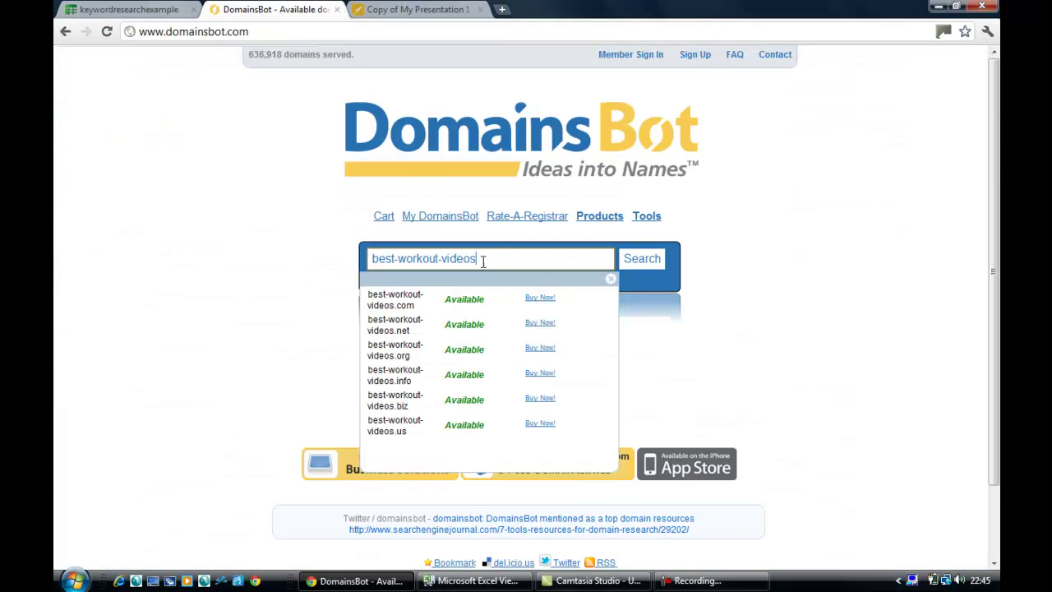
pyautogui.tripleClick(482, 258)
pyautogui.write('dance e')
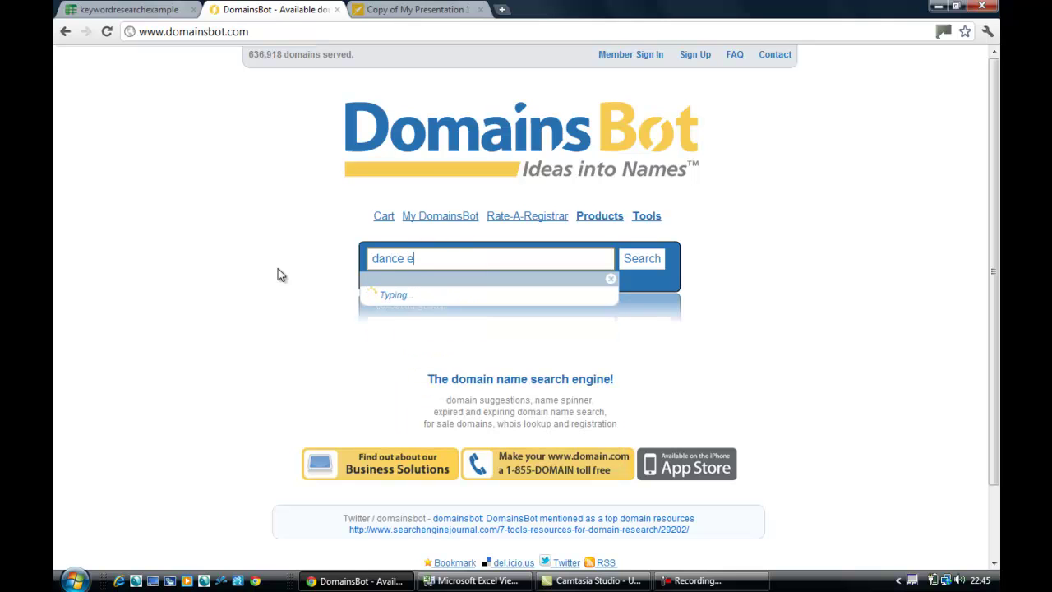
pyautogui.write('xercise videos')
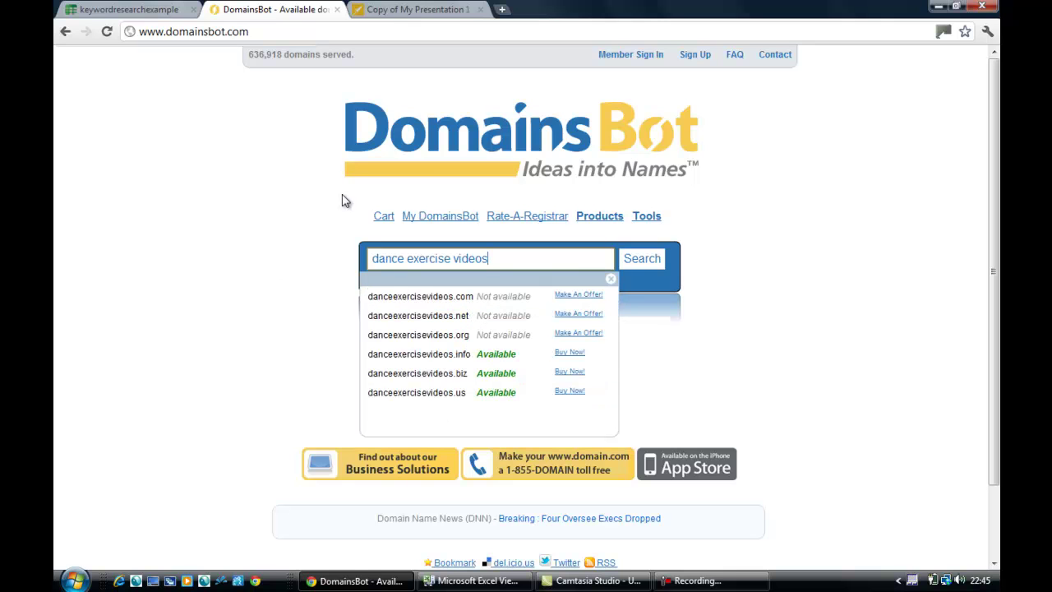
# Copy the keyword "workout videos for women" from the spreadsheet and replace the DomainsBot query with it
pyautogui.click(153, 10)
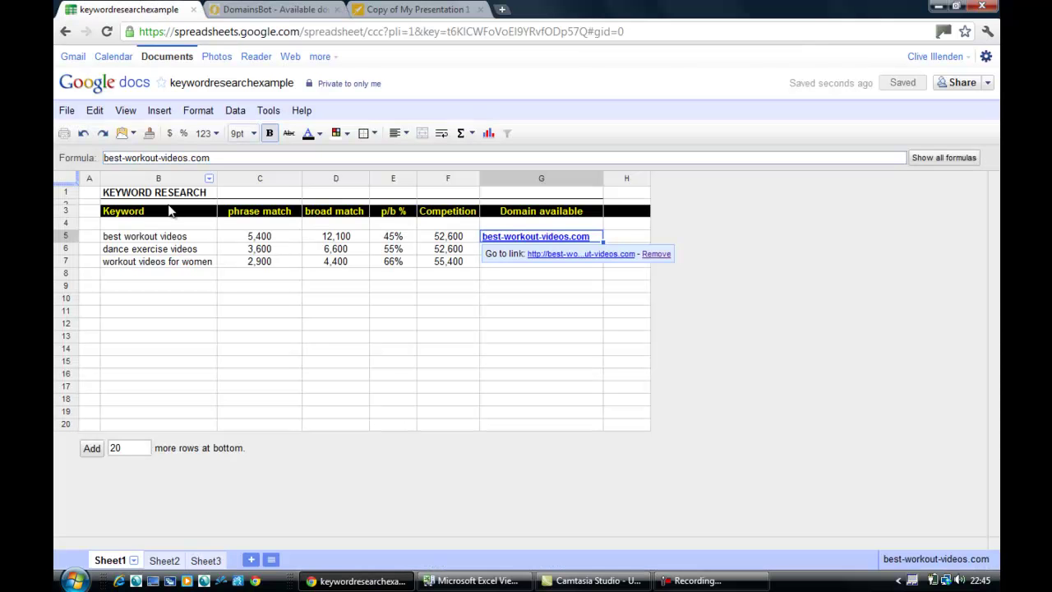
pyautogui.click(174, 265)
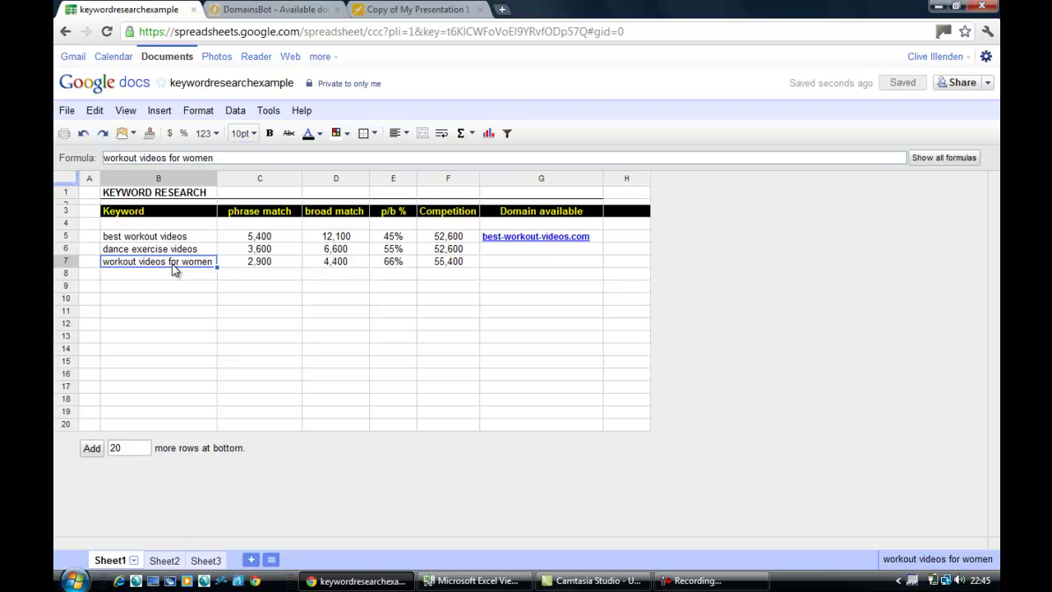
pyautogui.click(306, 10)
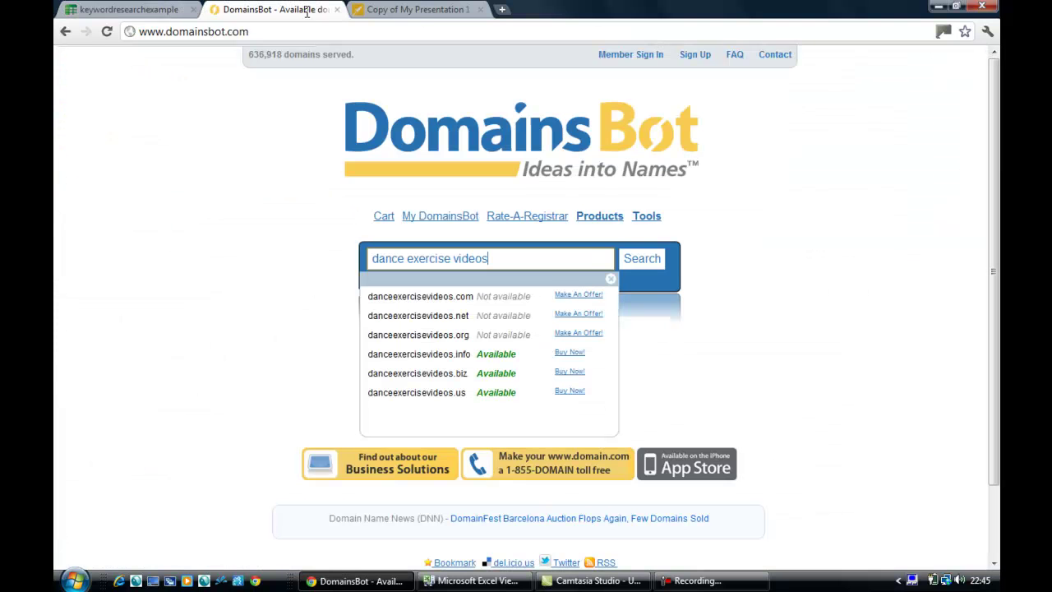
pyautogui.press('BackSpace')
pyautogui.press('BackSpace')
pyautogui.press('BackSpace')
pyautogui.press('BackSpace')
pyautogui.press('BackSpace')
pyautogui.press('BackSpace')
pyautogui.press('BackSpace')
pyautogui.press('BackSpace')
pyautogui.press('BackSpace')
pyautogui.press('BackSpace')
pyautogui.press('BackSpace')
pyautogui.press('BackSpace')
pyautogui.press('BackSpace')
pyautogui.press('BackSpace')
pyautogui.press('BackSpace')
pyautogui.press('BackSpace')
pyautogui.press('BackSpace')
pyautogui.press('BackSpace')
pyautogui.press('BackSpace')
pyautogui.press('BackSpace')
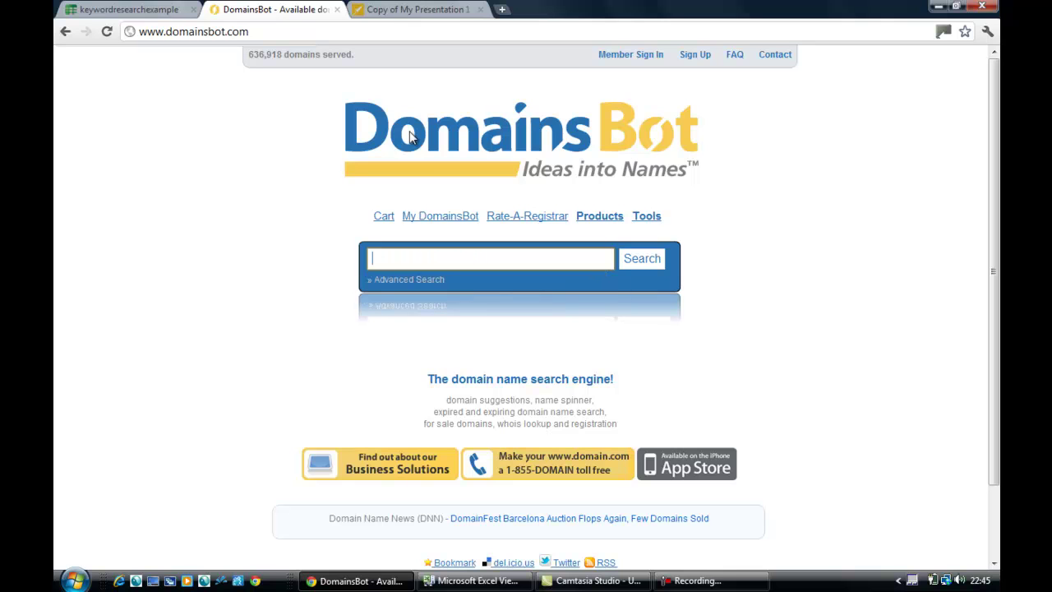
pyautogui.hotkey('ctrl', 'v')
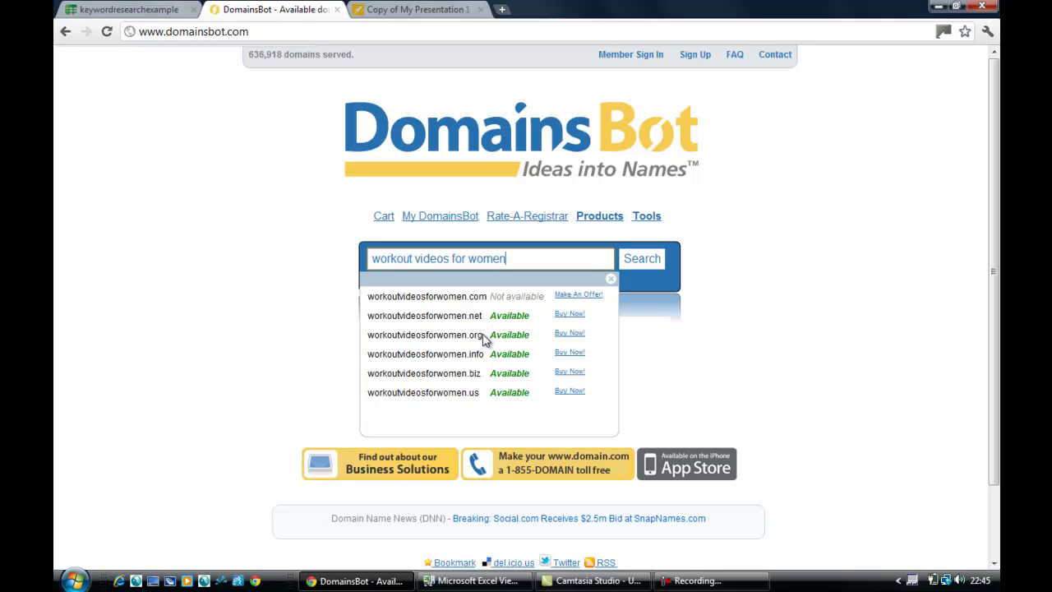
# Copy workoutvideosforwomen.org from the results into the spreadsheet's "Domain available" column for "workout videos for women" (G7)
pyautogui.moveTo(483, 337); pyautogui.dragTo(368, 336)
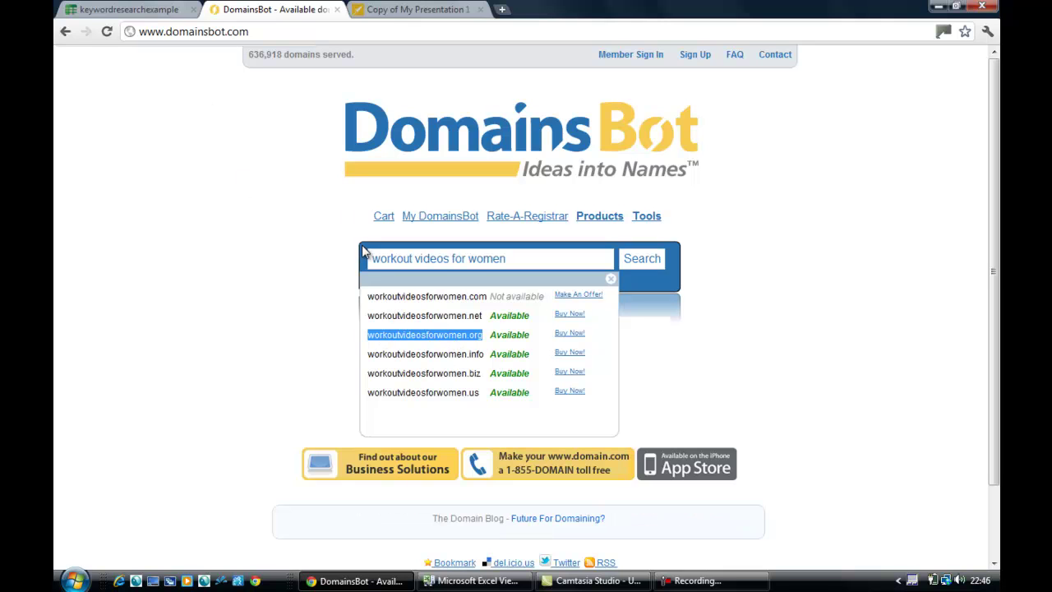
pyautogui.click(158, 15)
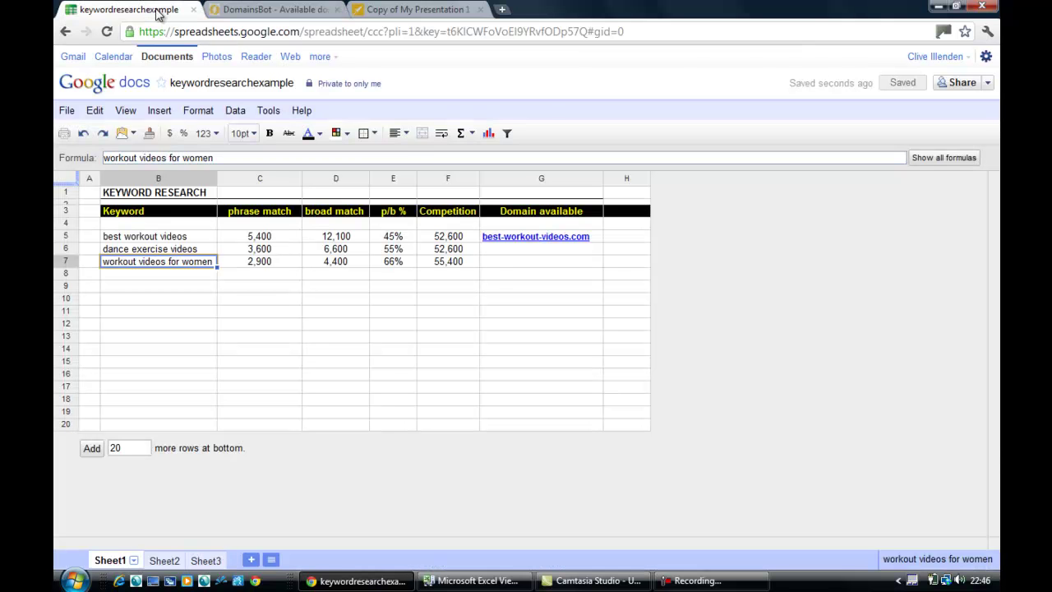
pyautogui.click(496, 267)
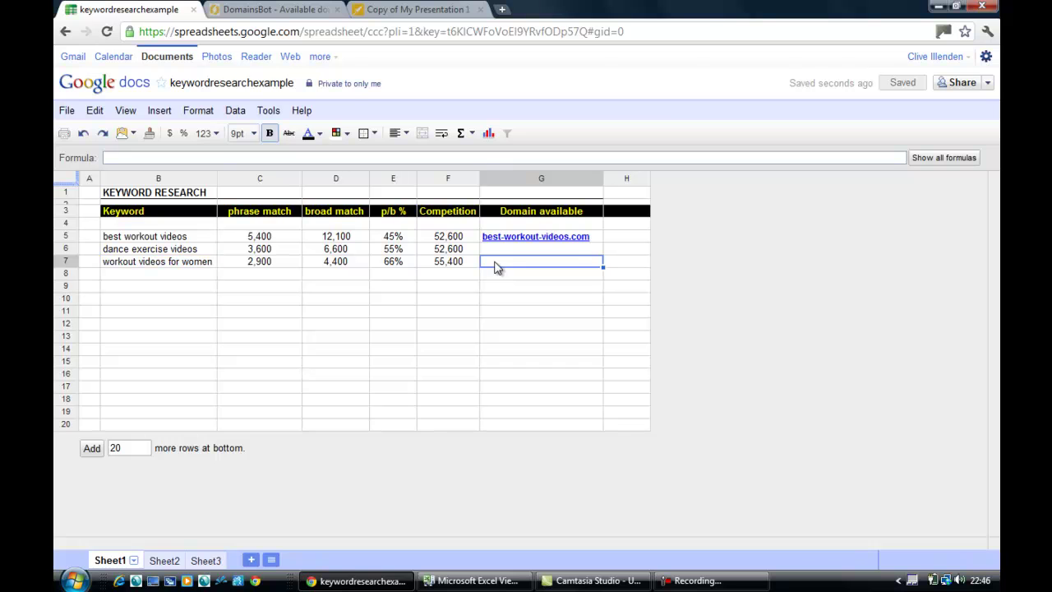
pyautogui.hotkey('ctrl', 'v')
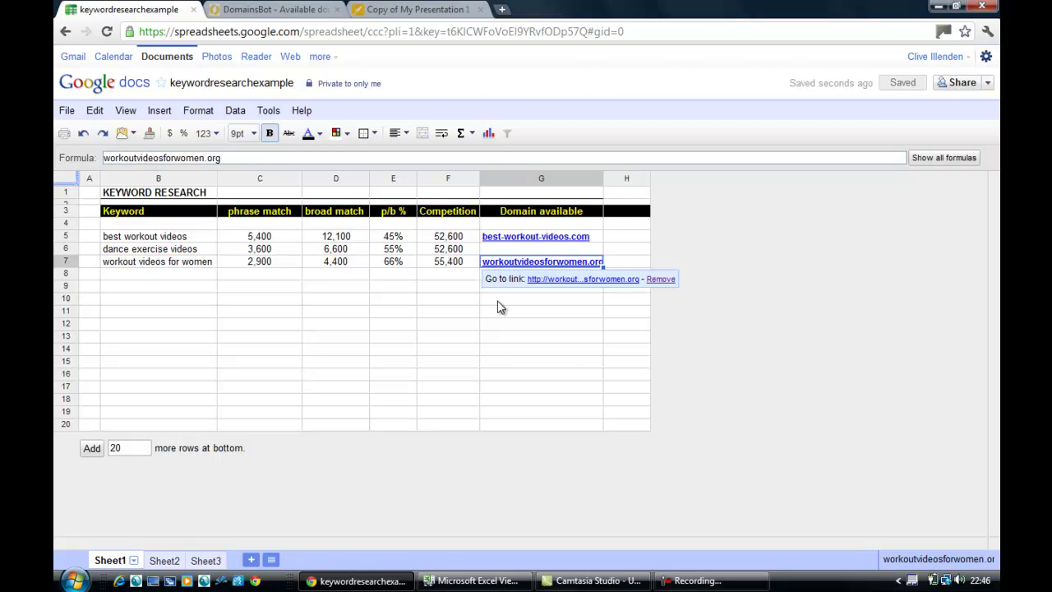
pyautogui.click(499, 298)
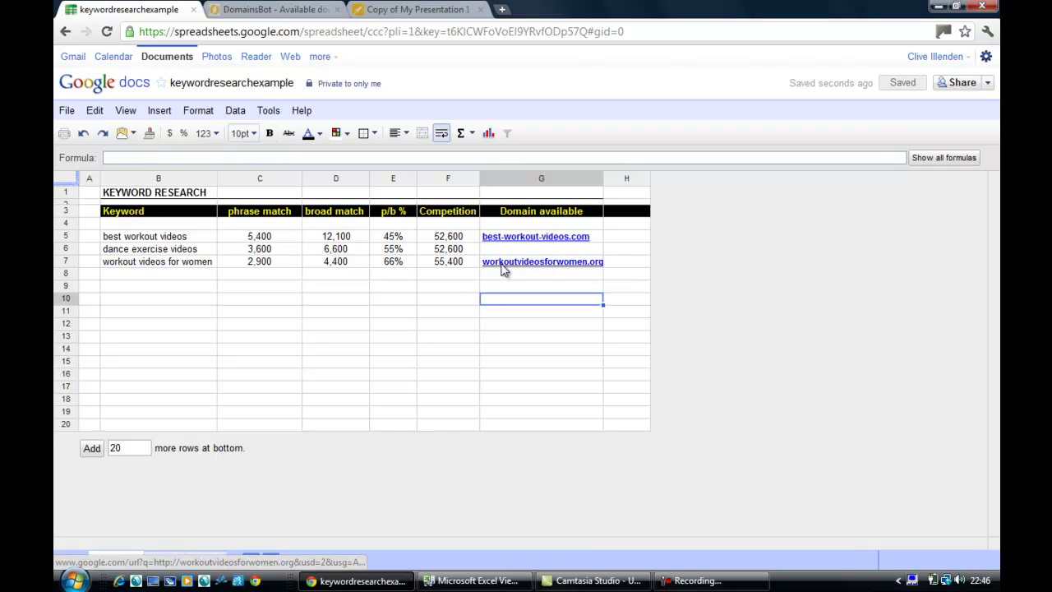